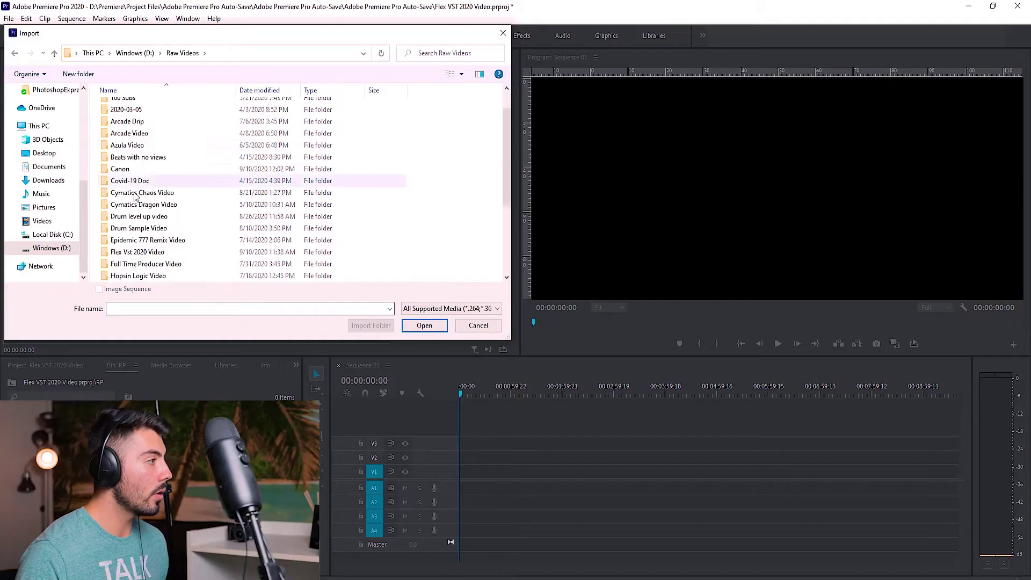
# - Scroll down and select the Flex Vst 2020 Video folder for import
pyautogui.scroll(-2, 142, 171)
pyautogui.scroll(-1, 134, 177)
pyautogui.click(121, 206)
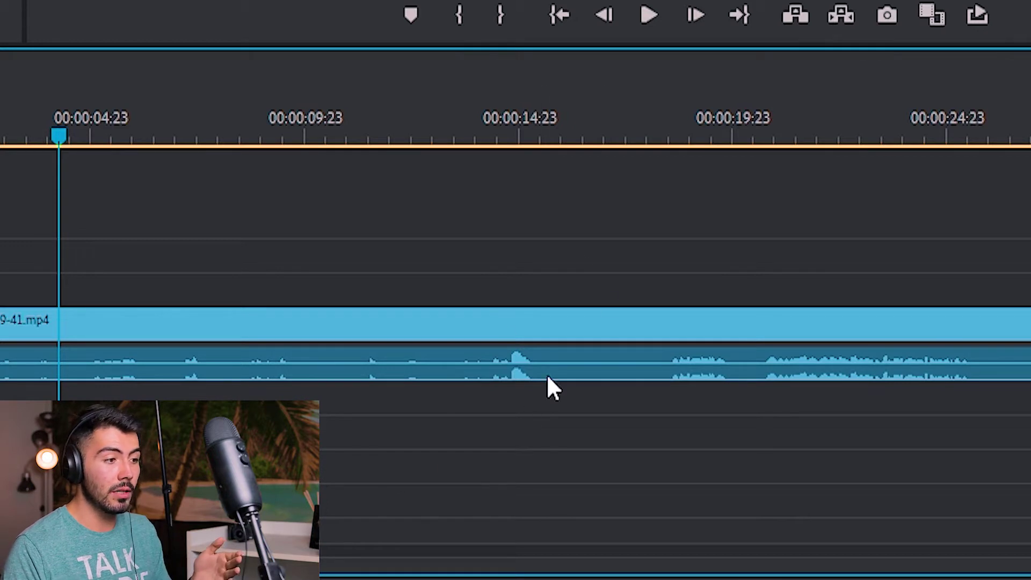
# - Place MVI_0613 on V2/A2, nudge it until its audio matches, then unlink its video and audio
pyautogui.moveTo(113, 288); pyautogui.dragTo(236, 309)
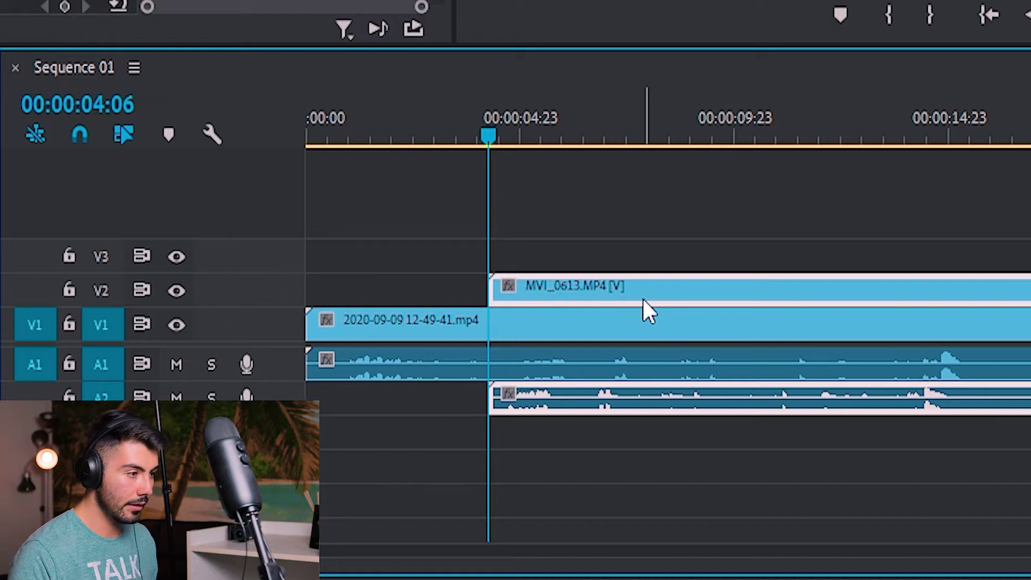
pyautogui.moveTo(491, 376); pyautogui.dragTo(497, 374)
pyautogui.hotkey('alt', 'Right')
pyautogui.hotkey('alt', 'Right')
pyautogui.hotkey('alt', 'Right')
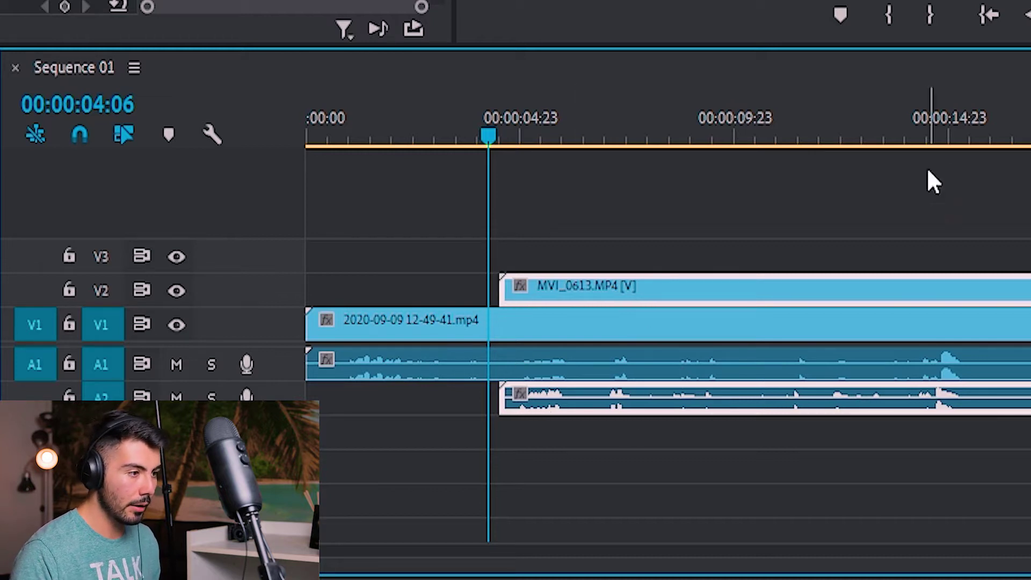
pyautogui.click(945, 137)
pyautogui.press('=')
pyautogui.press('=')
pyautogui.press('=')
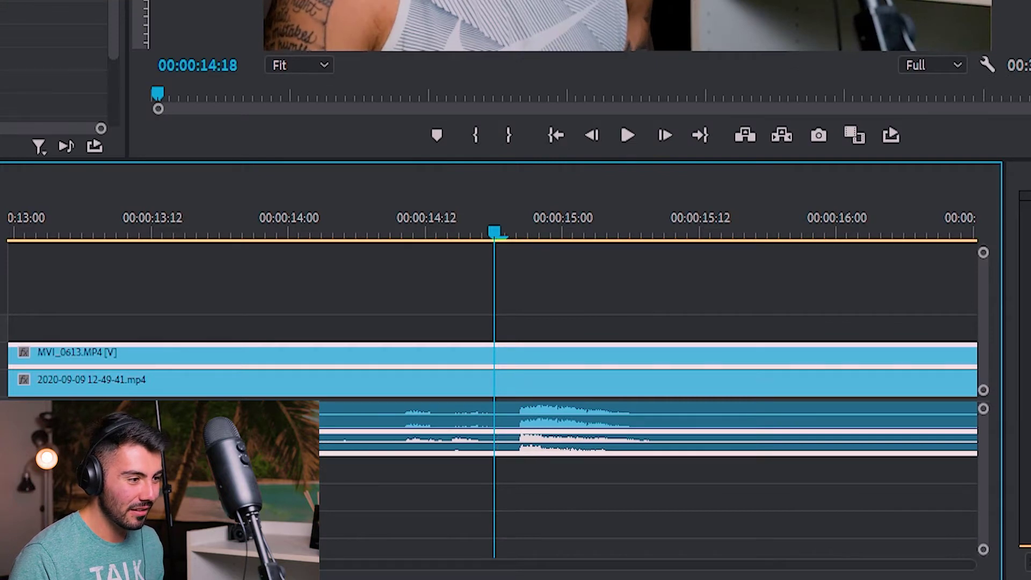
pyautogui.hotkey('ctrl', 'l')
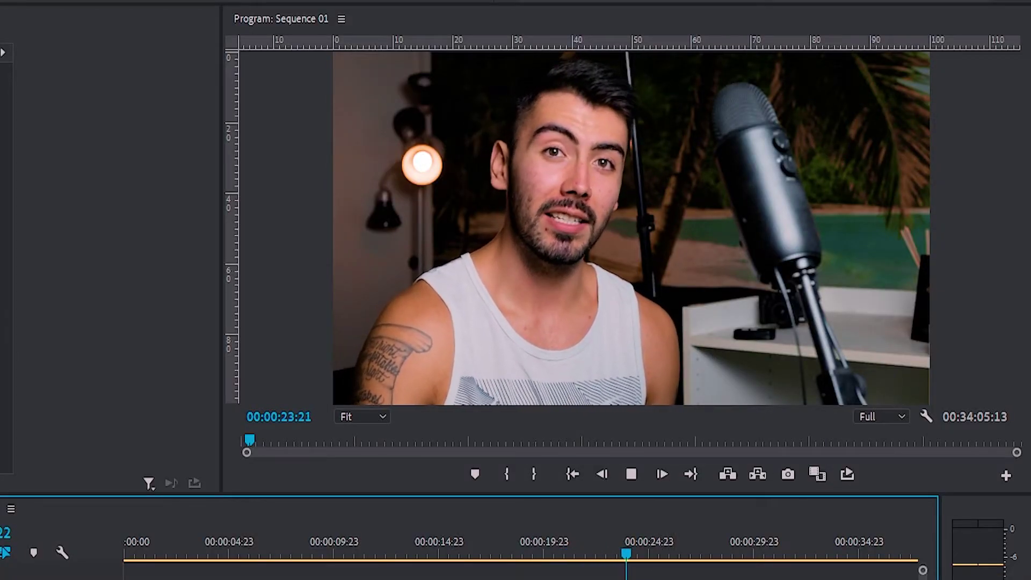
# - Park the playhead at 00:00:20:17 and ripple-trim everything before it
pyautogui.click(556, 553)
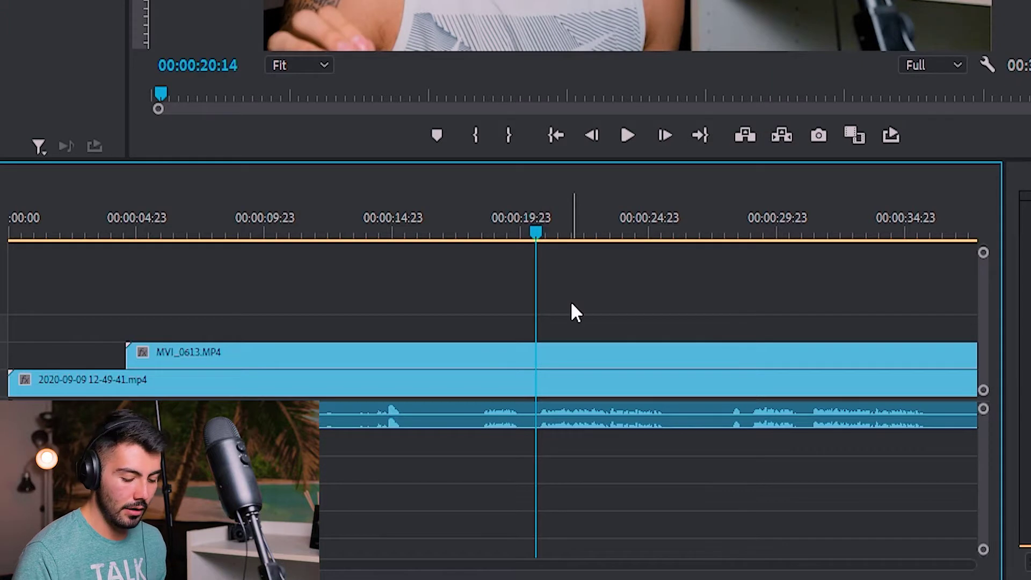
pyautogui.press('space')
pyautogui.press('Left')
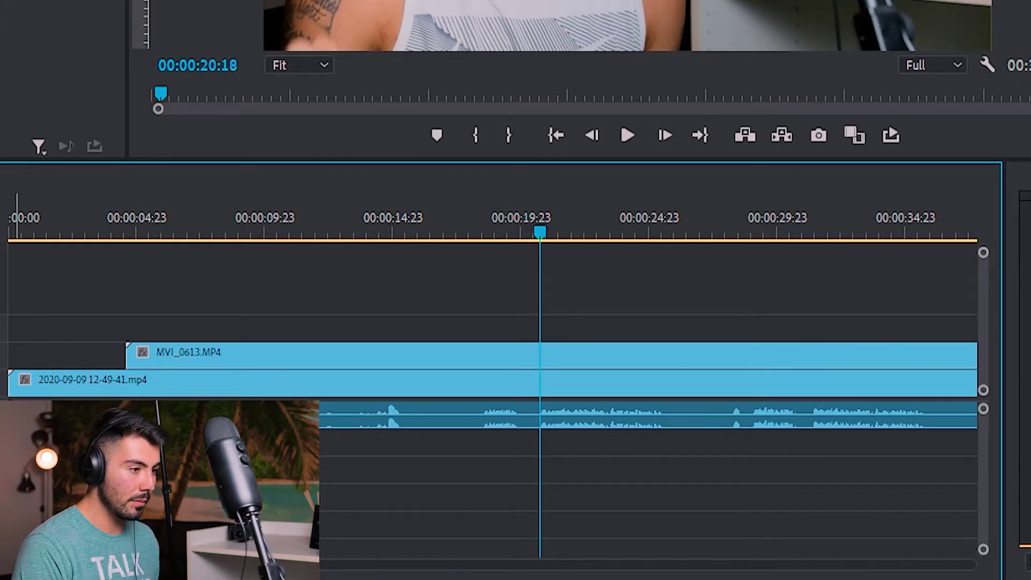
pyautogui.press('Left')
pyautogui.press('q')
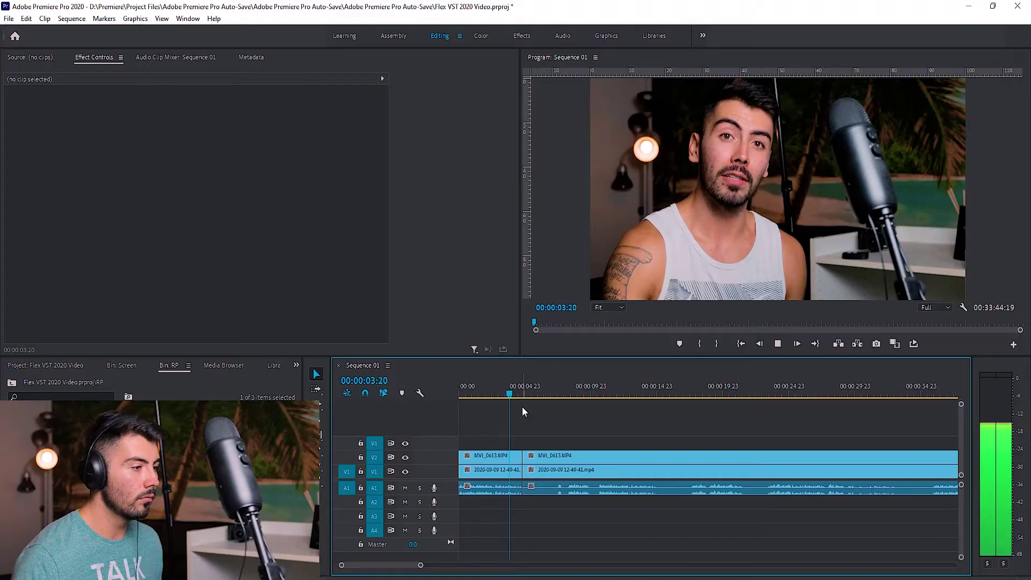
# - Play back the opening camera-only section from 00:00:23:08 to review the edit
pyautogui.click(763, 391)
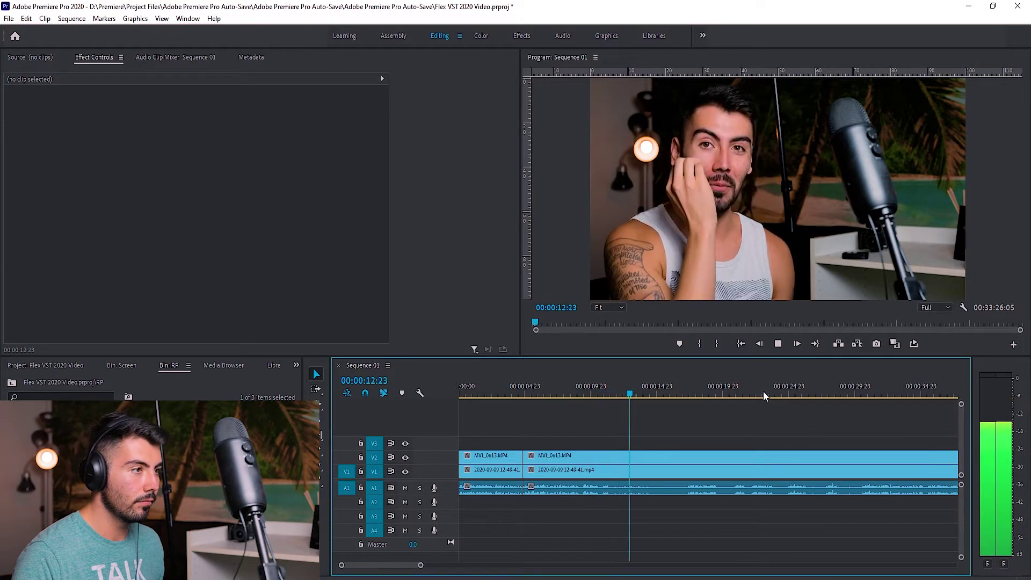
pyautogui.press('space')
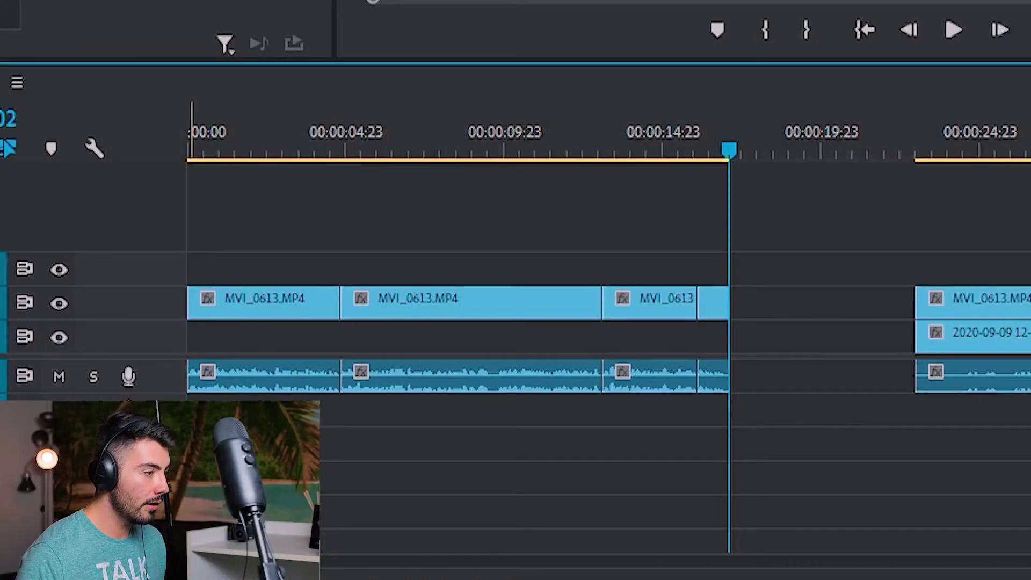
# - Enlarge audio track A1 and position the playhead at the unwanted moment near 00:00:09
pyautogui.moveTo(161, 393); pyautogui.dragTo(161, 430)
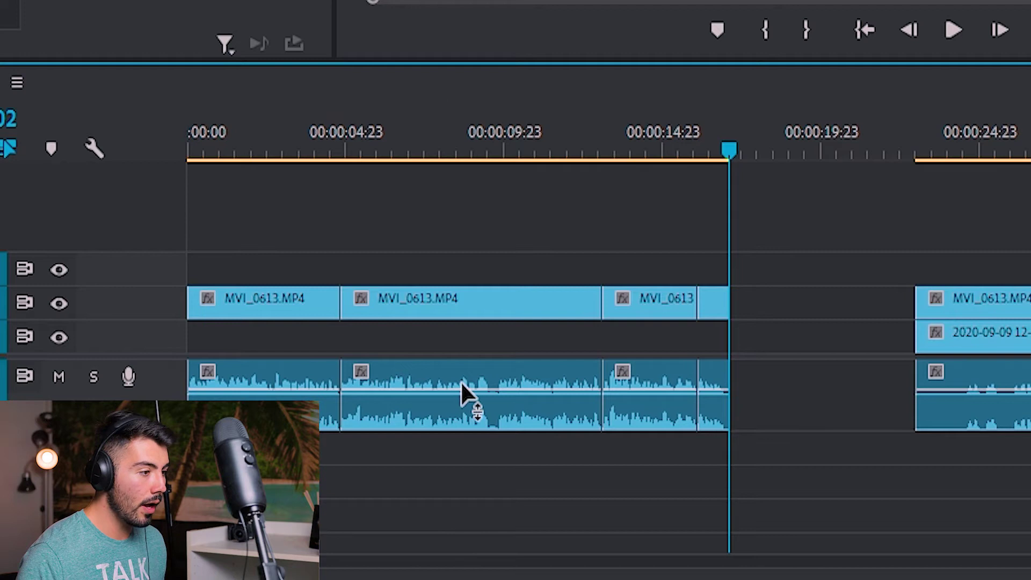
pyautogui.click(490, 157)
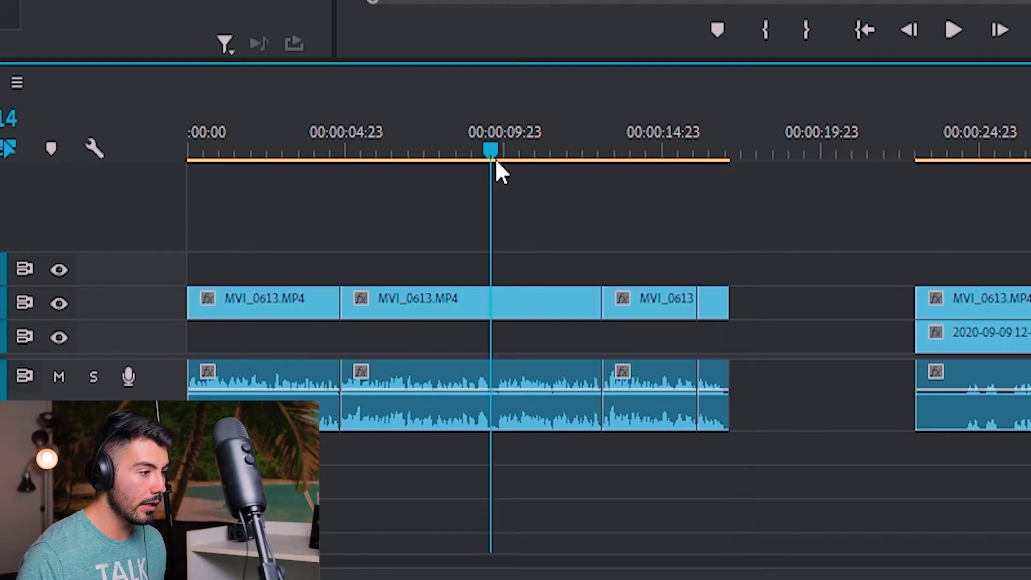
pyautogui.click(496, 157)
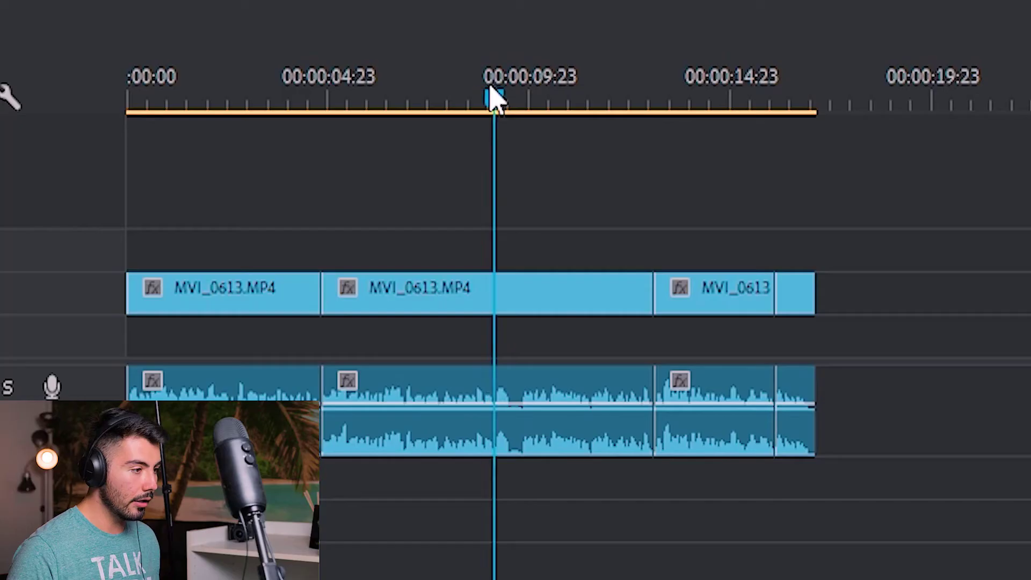
pyautogui.moveTo(490, 92); pyautogui.dragTo(497, 100)
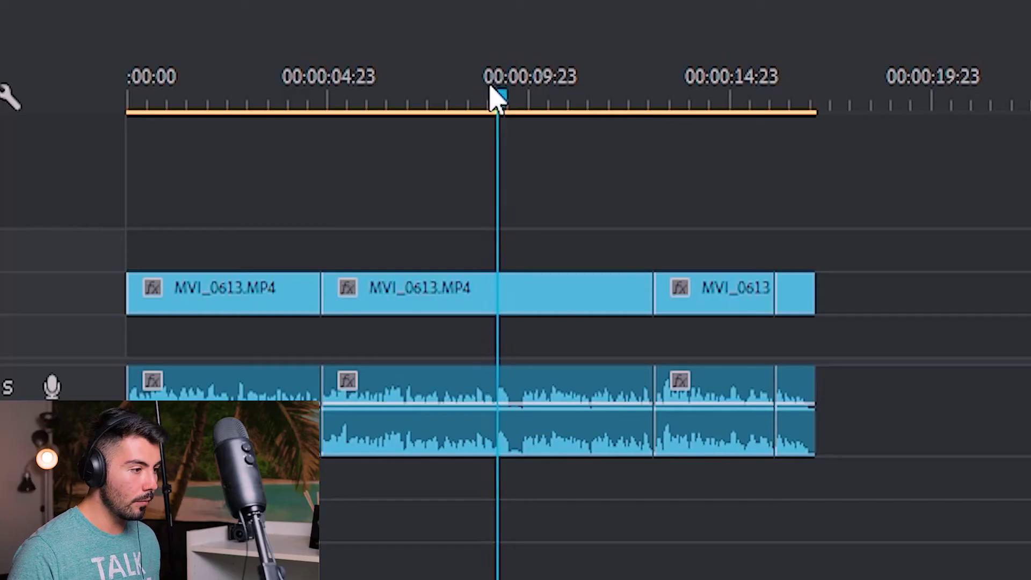
pyautogui.hotkey('shift', 'Right')
# - Split the clips at two adjacent frames, ripple-delete the piece between, and play back the cut
pyautogui.hotkey('ctrl', 'k')
pyautogui.hotkey('shift', 'Right')
pyautogui.hotkey('ctrl', 'k')
pyautogui.press('d')
pyautogui.hotkey('shift', 'Delete')
pyautogui.press('space')
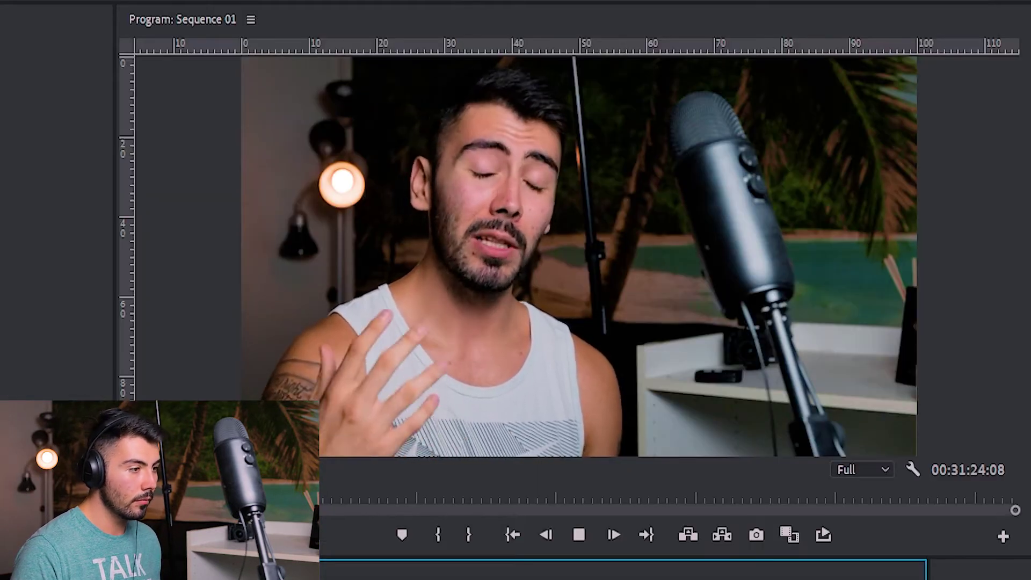
pyautogui.press('space')
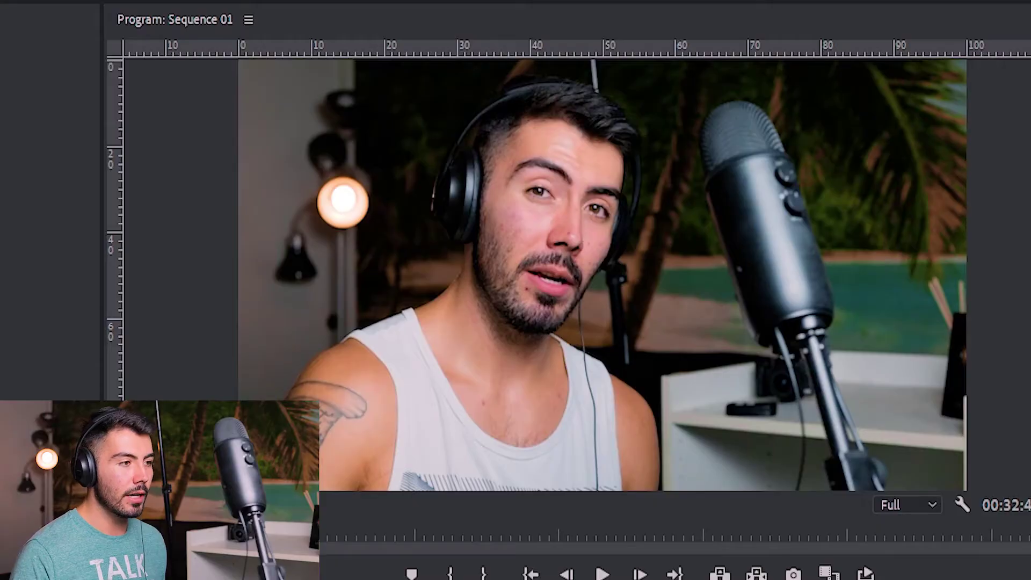
pyautogui.press('space')
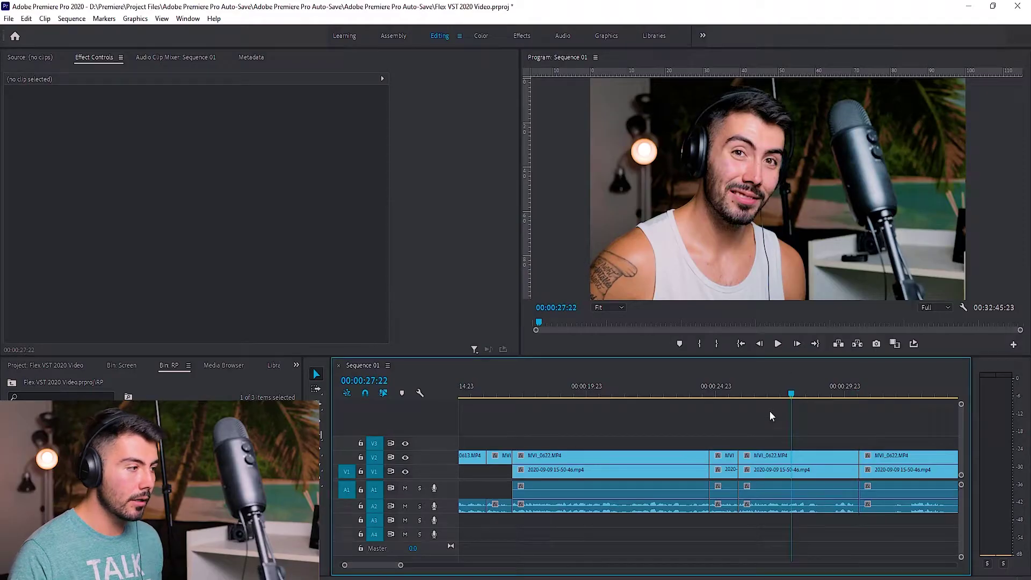
pyautogui.click(824, 459)
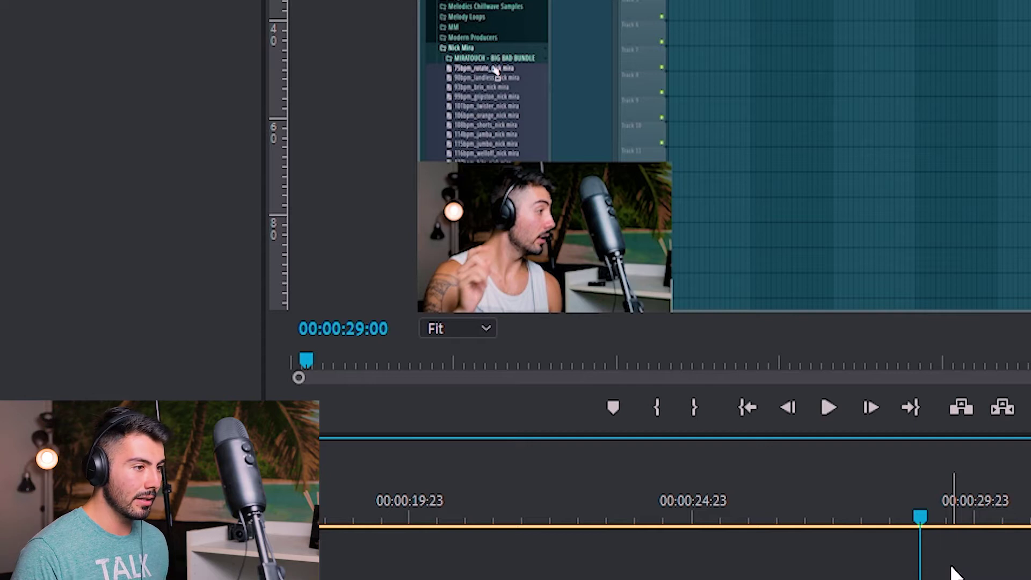
# - Split the clips at 00:00:28:22 and delete the screen-recording piece before the cut
pyautogui.press('Left')
pyautogui.press('Left')
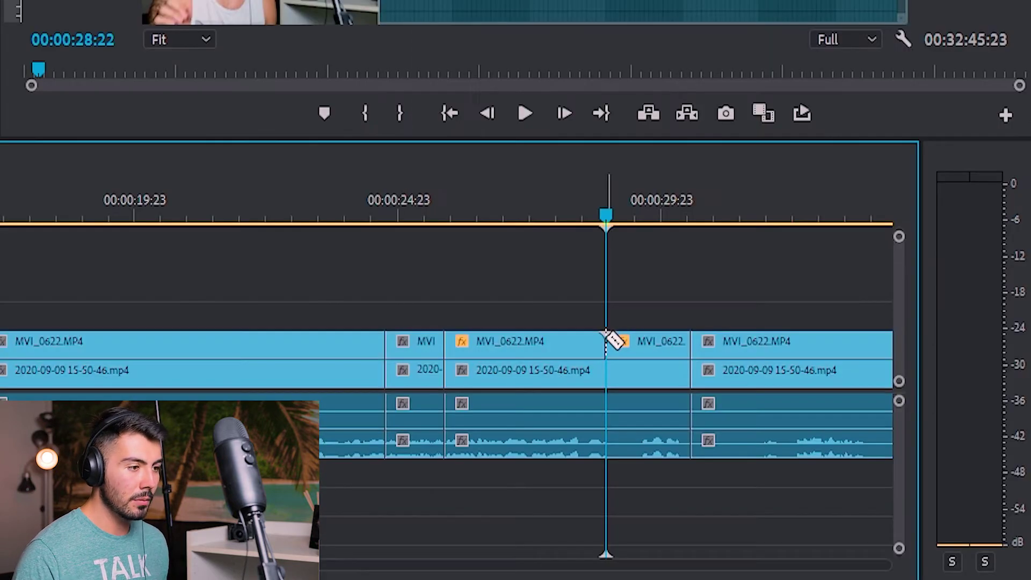
pyautogui.click(919, 579)
pyautogui.click(612, 375)
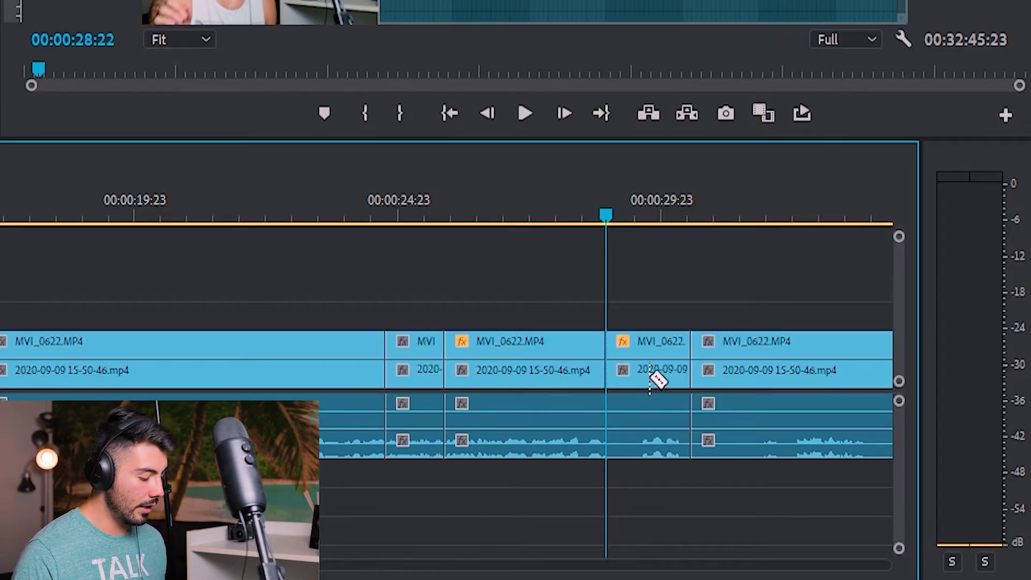
pyautogui.press('v')
pyautogui.click(582, 376)
pyautogui.press('Delete')
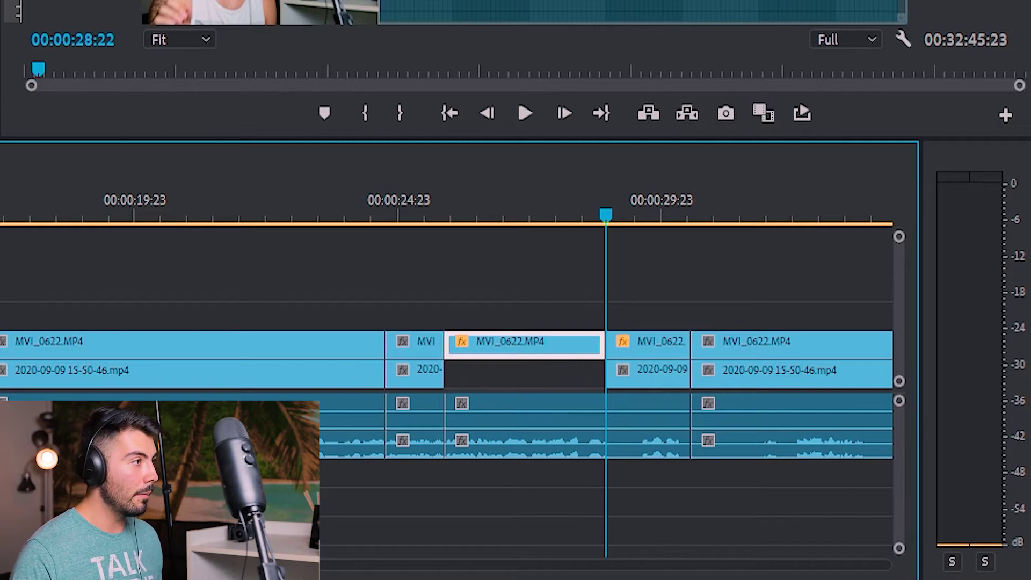
# - Play back the edit from just before the cut near 00:00:29:19
pyautogui.click(560, 215)
pyautogui.click(647, 370)
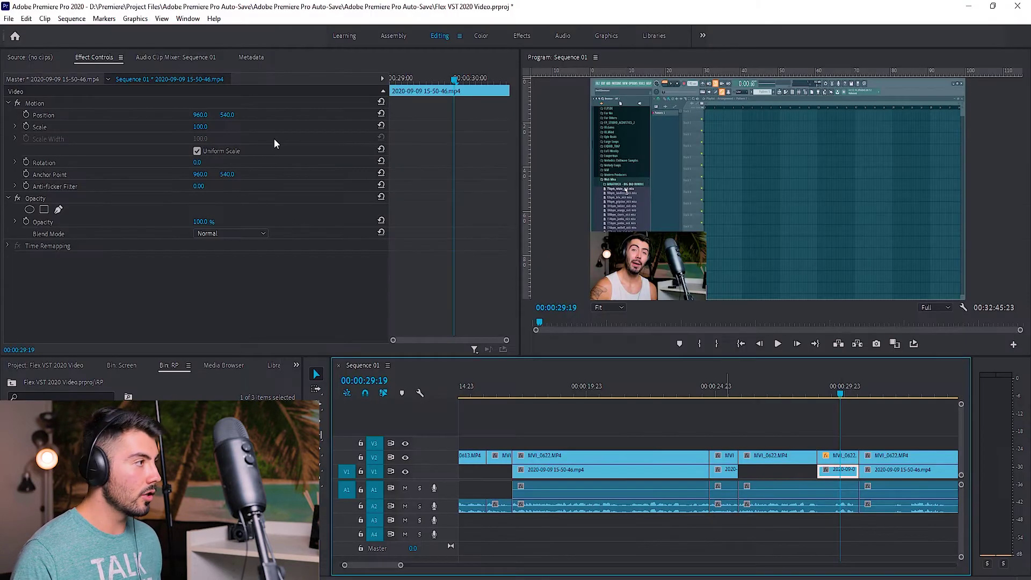
pyautogui.press('space')
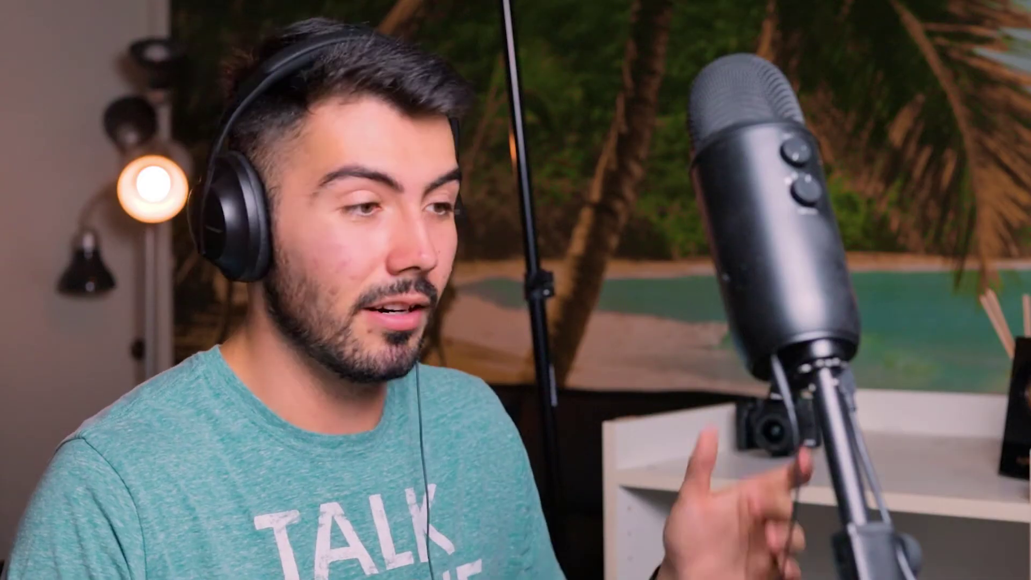
# - Stop playback and move the playhead to about 00:00:29:14
pyautogui.press('space')
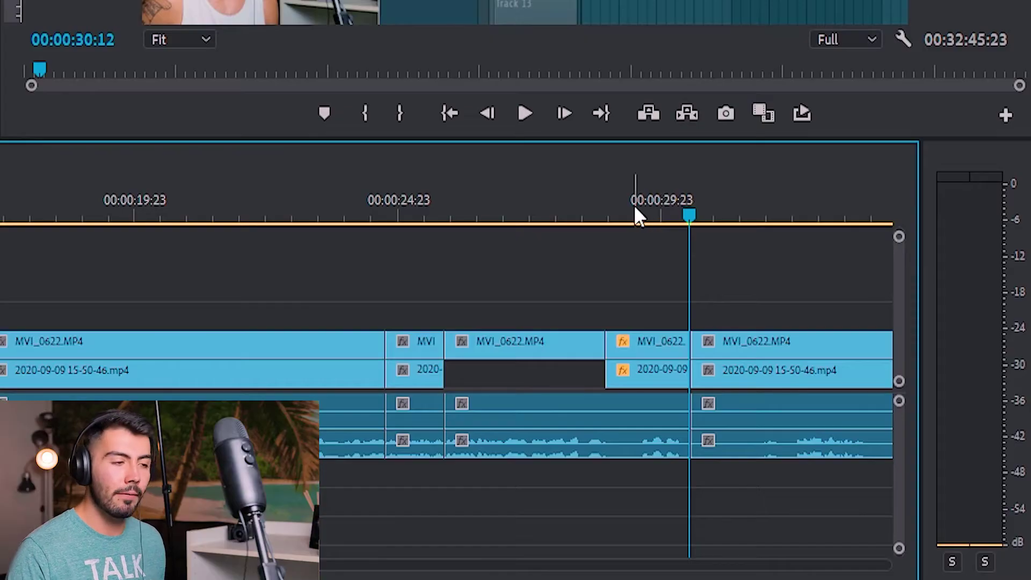
pyautogui.moveTo(626, 213); pyautogui.dragTo(645, 211)
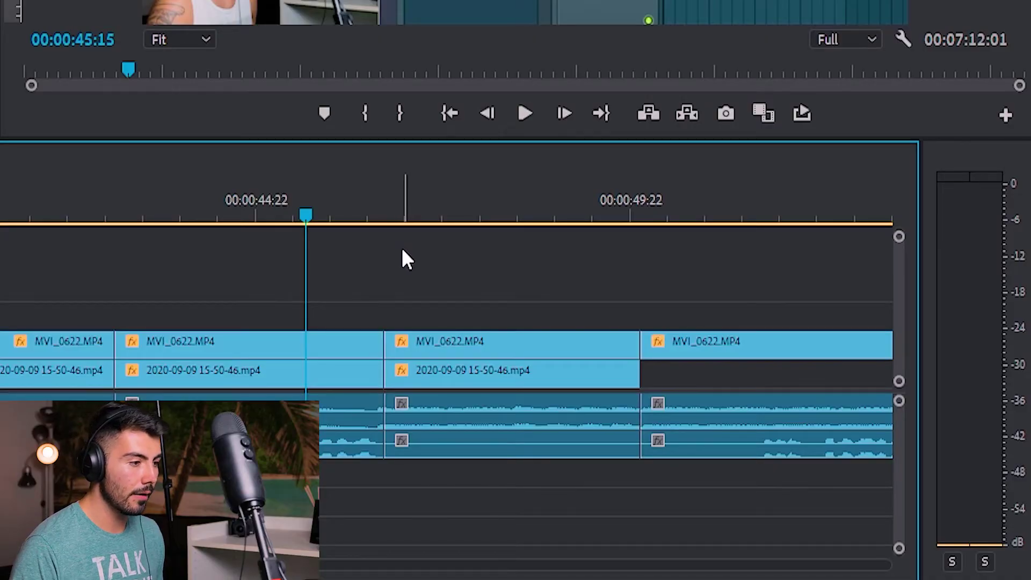
# - Play from 00:00:45:15, replay from 00:00:45:22, and stop at 00:00:48:02
pyautogui.press('space')
pyautogui.press('space')
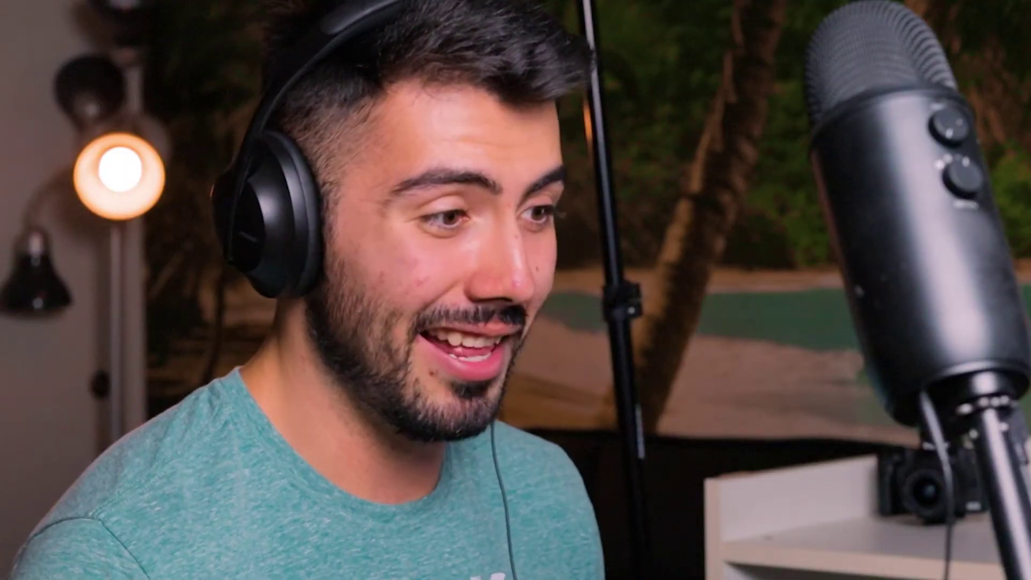
pyautogui.click(302, 214)
pyautogui.press('space')
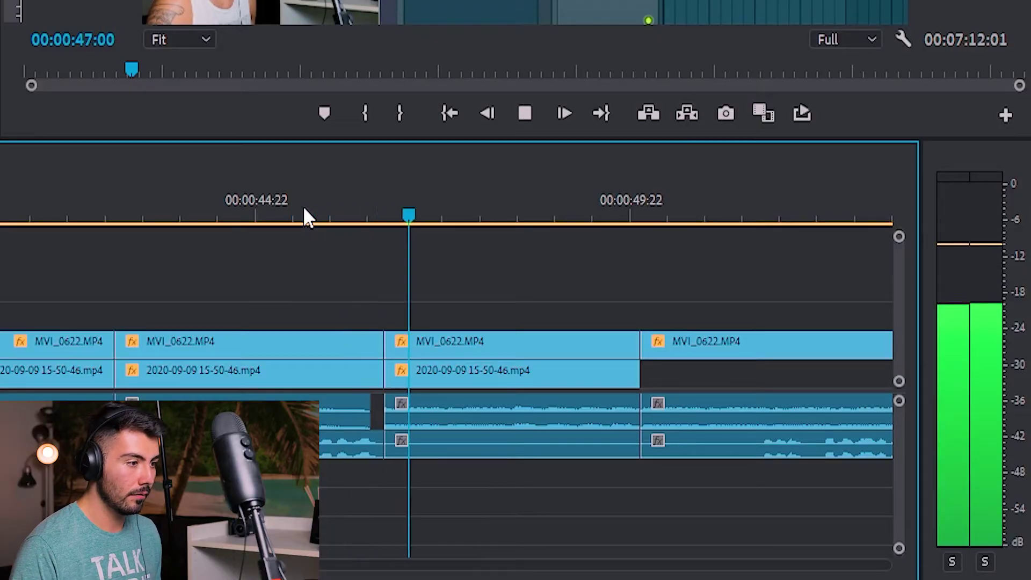
pyautogui.press('space')
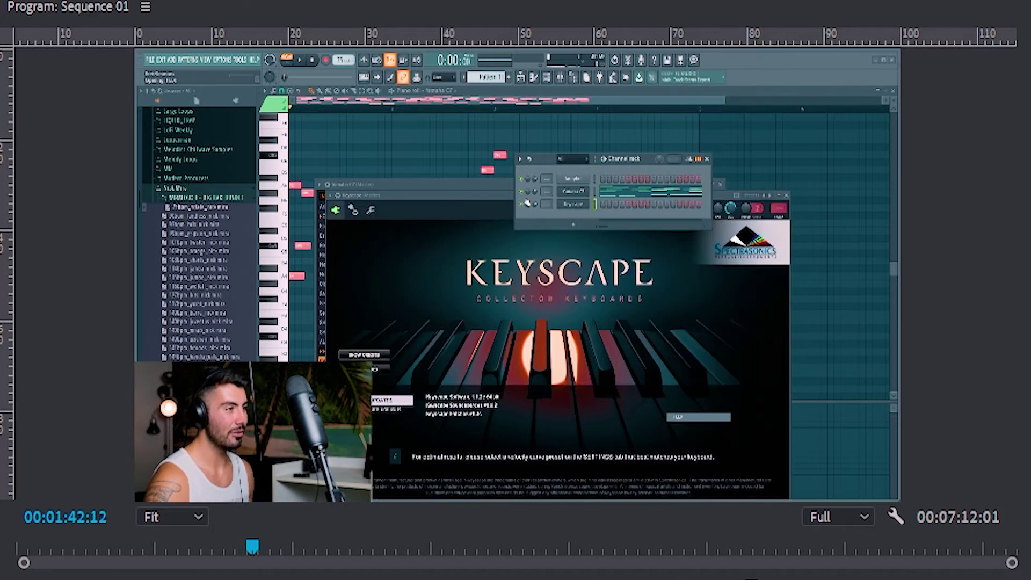
# - Marquee-select four multicam clips together with their audio tracks
pyautogui.moveTo(414, 283); pyautogui.dragTo(754, 488)
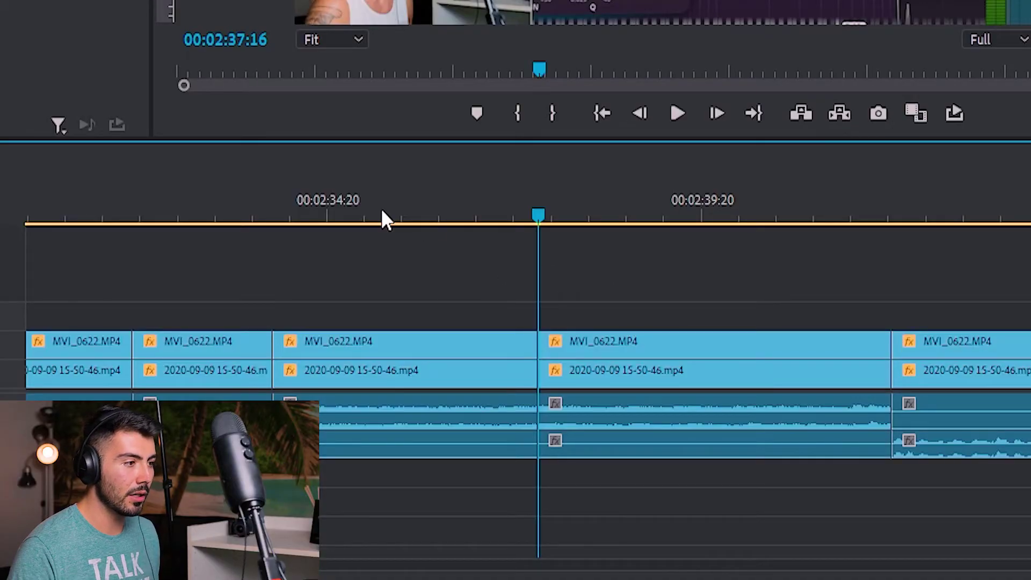
# - Select and then clear the MVI_0622 and screen-capture clips, then jump to the next edit and step back ten frames
pyautogui.moveTo(493, 289); pyautogui.dragTo(559, 344)
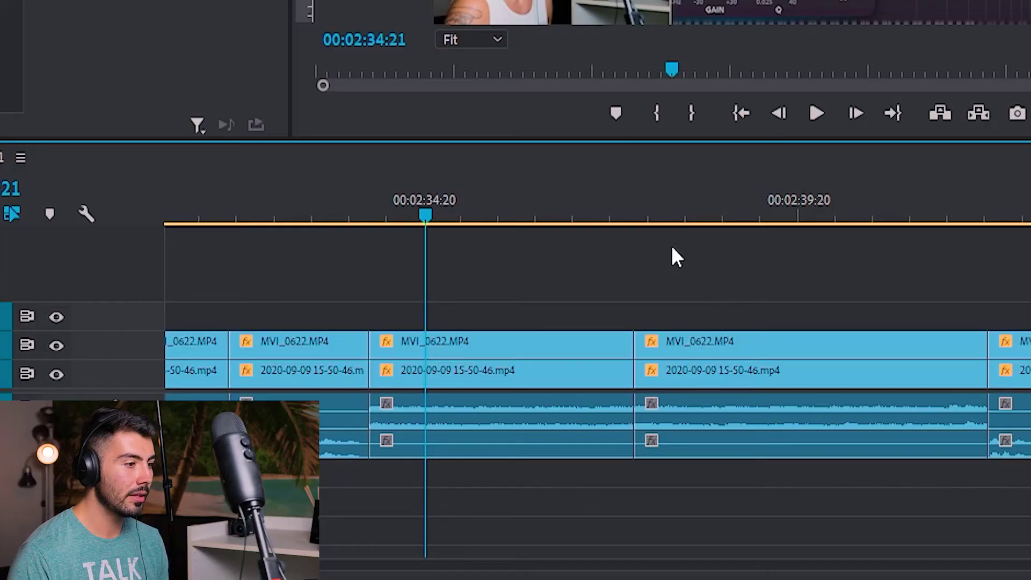
pyautogui.moveTo(571, 265); pyautogui.dragTo(645, 419)
pyautogui.click(557, 284)
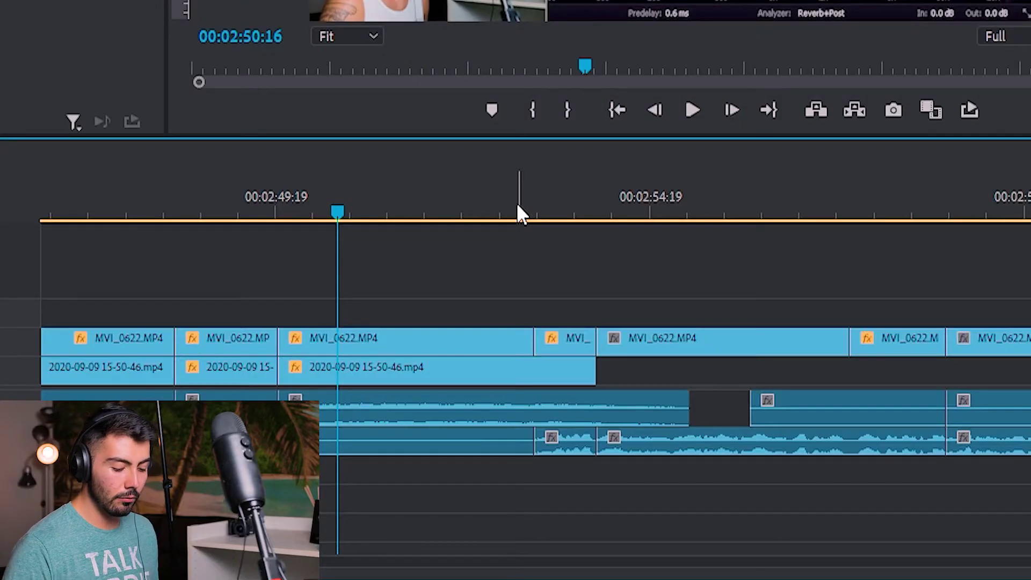
pyautogui.press('Down')
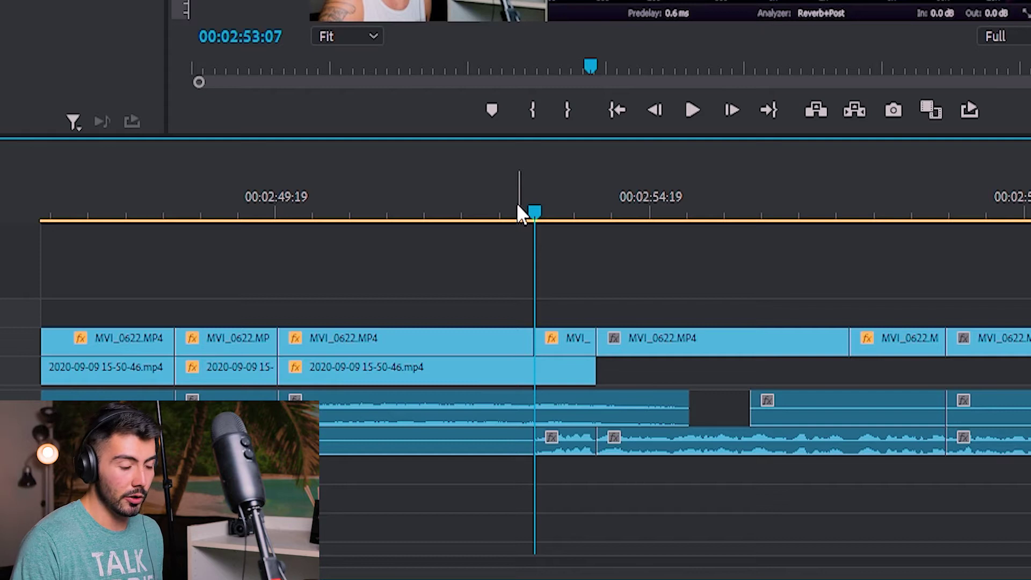
pyautogui.hotkey('shift', 'Left')
pyautogui.hotkey('shift', 'Left')
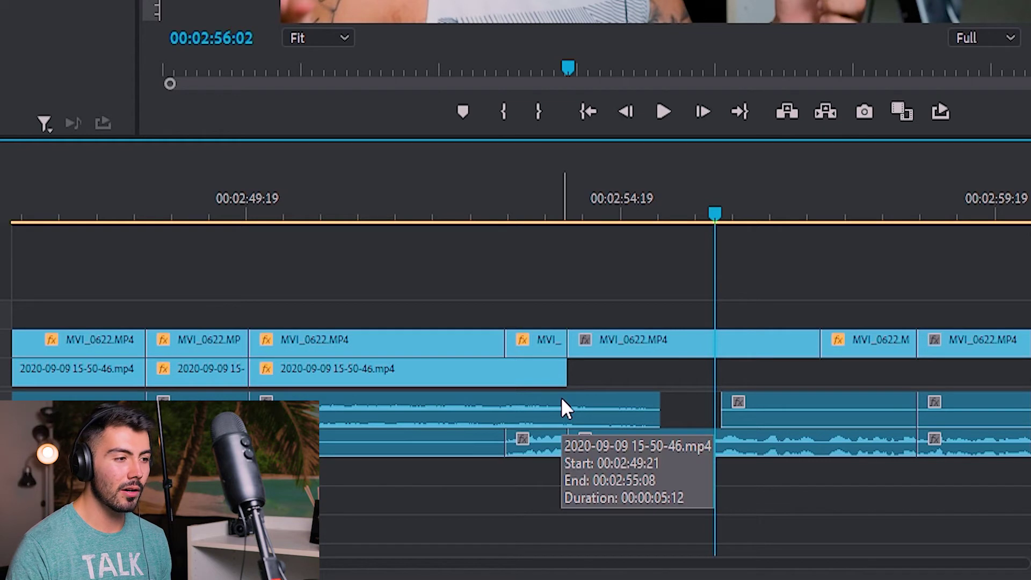
# - Trim the A1 screen-capture audio clip's end earlier and park the playhead near 00:02:53:21
pyautogui.moveTo(651, 401); pyautogui.dragTo(579, 397)
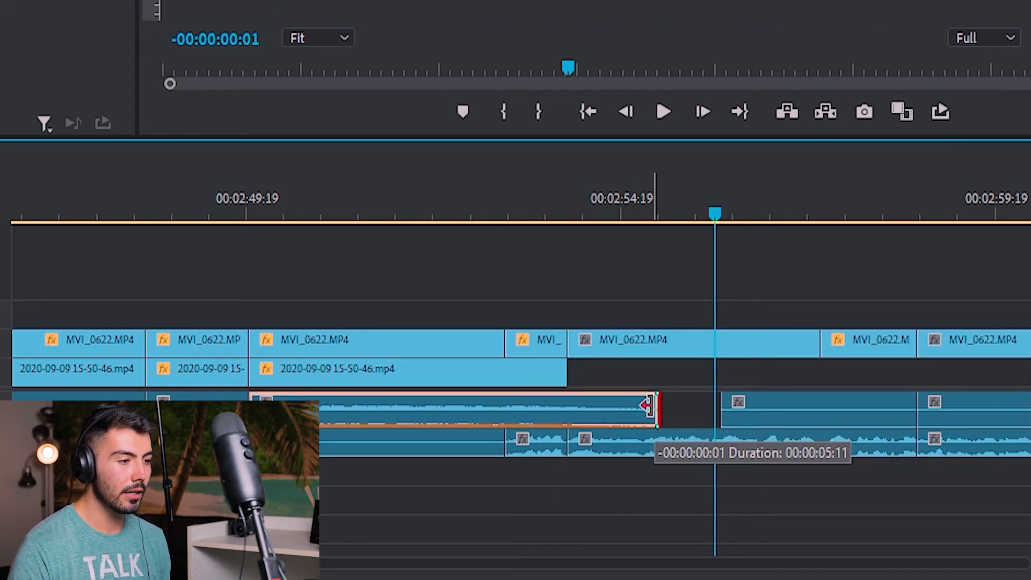
pyautogui.moveTo(648, 403); pyautogui.dragTo(648, 404)
pyautogui.click(550, 198)
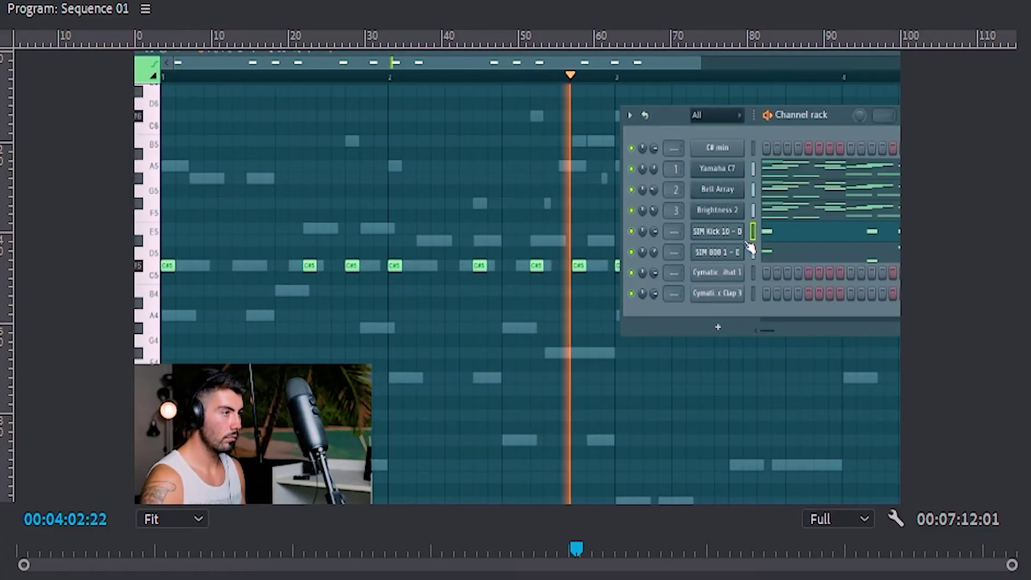
# - Play Sequence 01 in the Program monitor through to its end at 00:07:12:01
pyautogui.press('space')
pyautogui.click(753, 252)
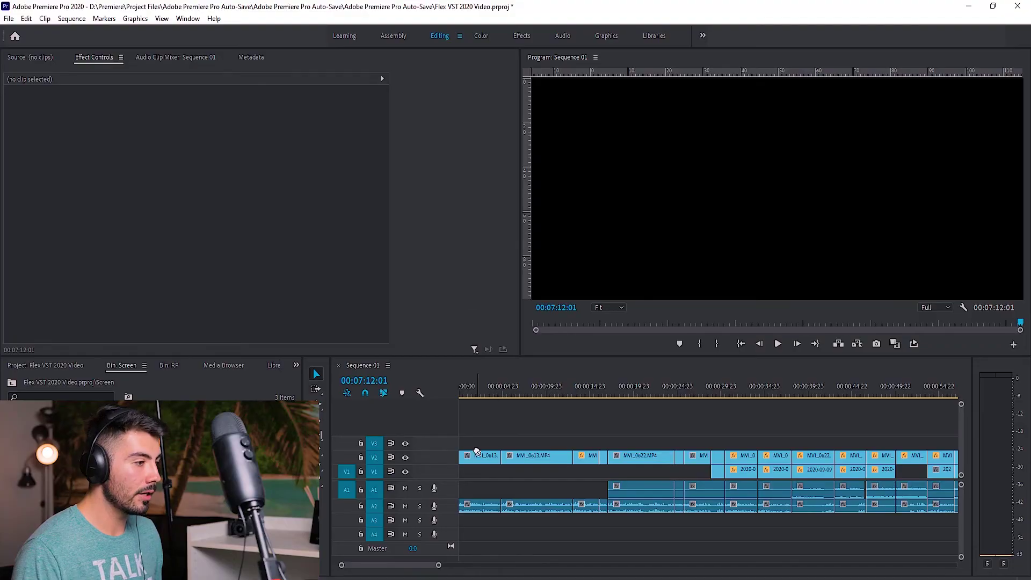
# - Set the A2 voice clip's Dynamics compressor threshold to -16 dB and check its Hard Limiter's -12 dB ceiling
pyautogui.click(486, 505)
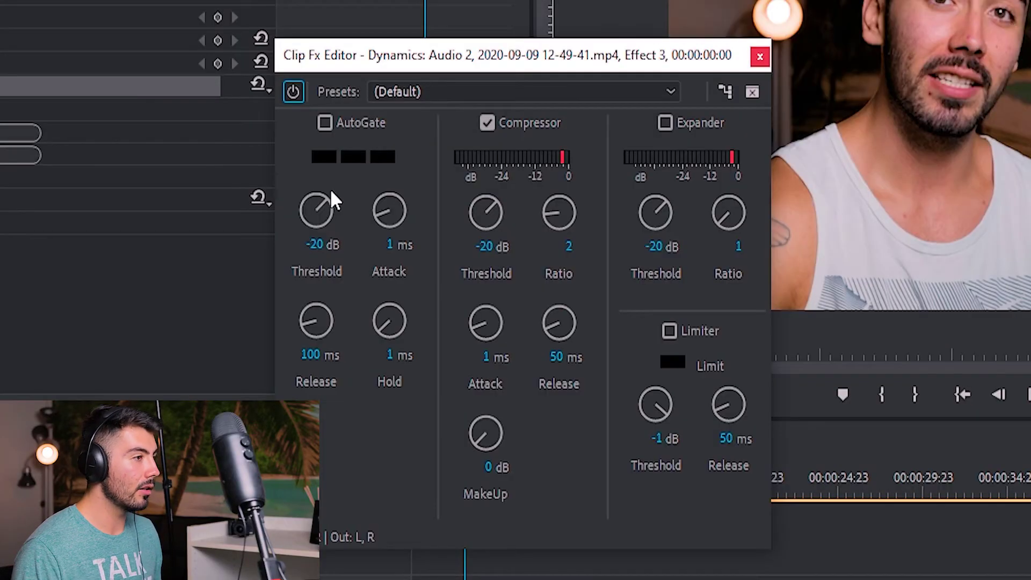
pyautogui.moveTo(482, 215); pyautogui.dragTo(474, 188)
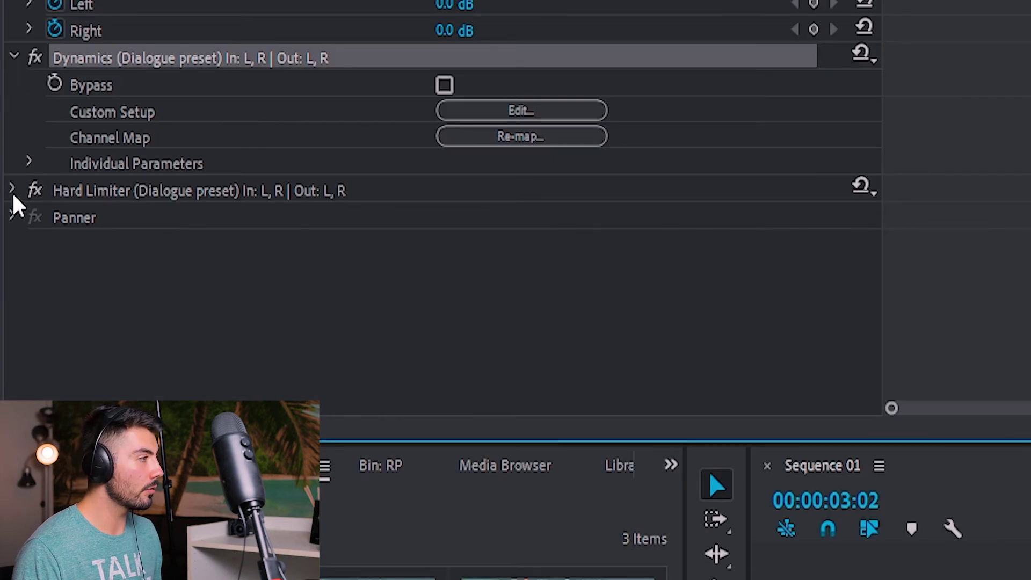
pyautogui.click(12, 190)
pyautogui.click(521, 243)
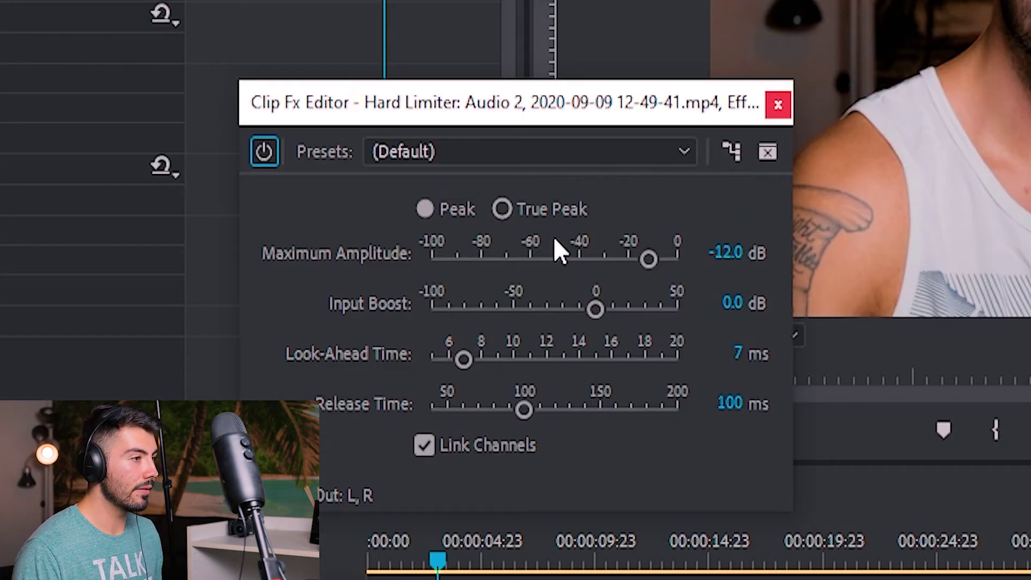
pyautogui.click(777, 106)
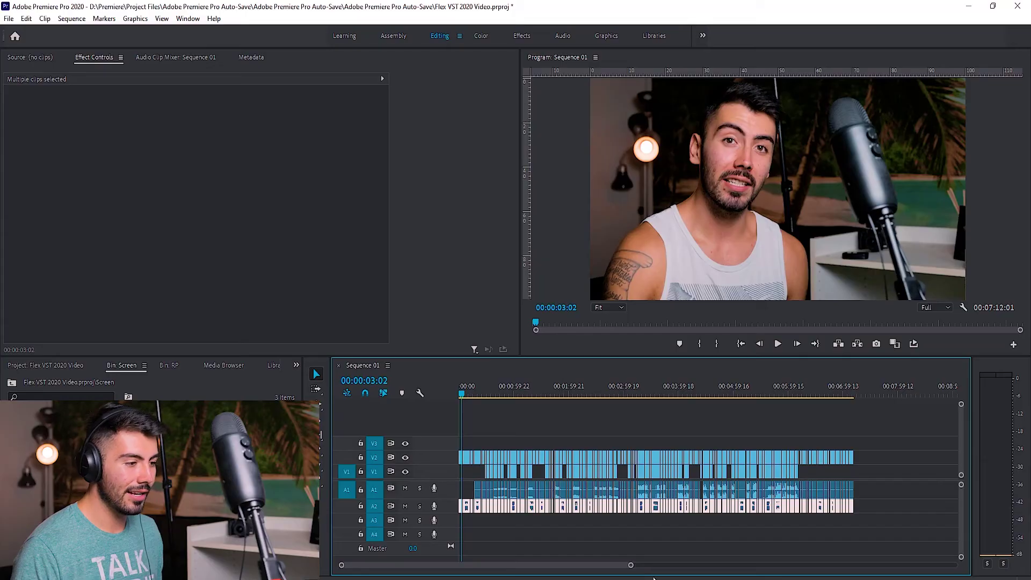
pyautogui.moveTo(630, 565); pyautogui.dragTo(529, 573)
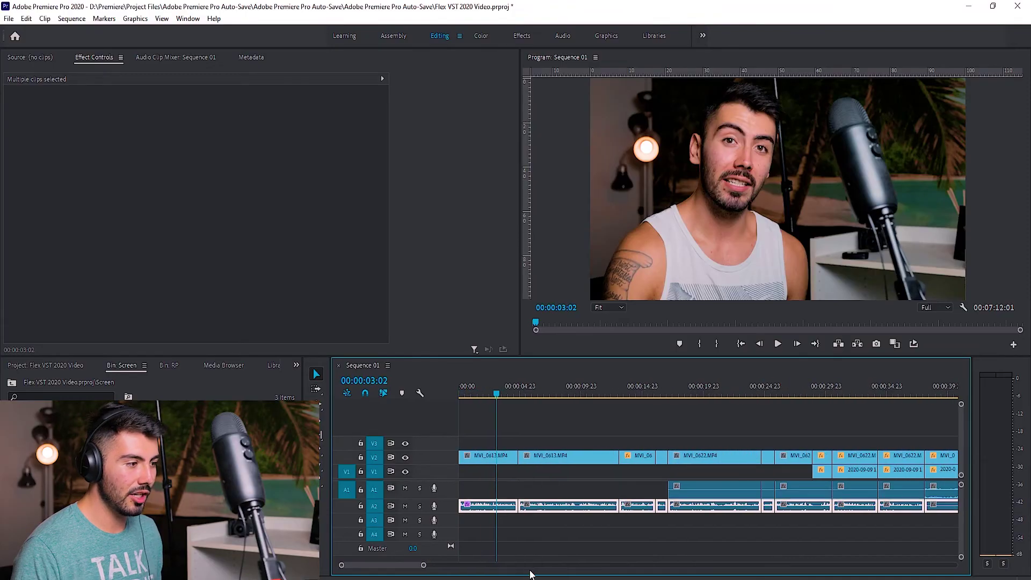
pyautogui.rightClick(579, 513)
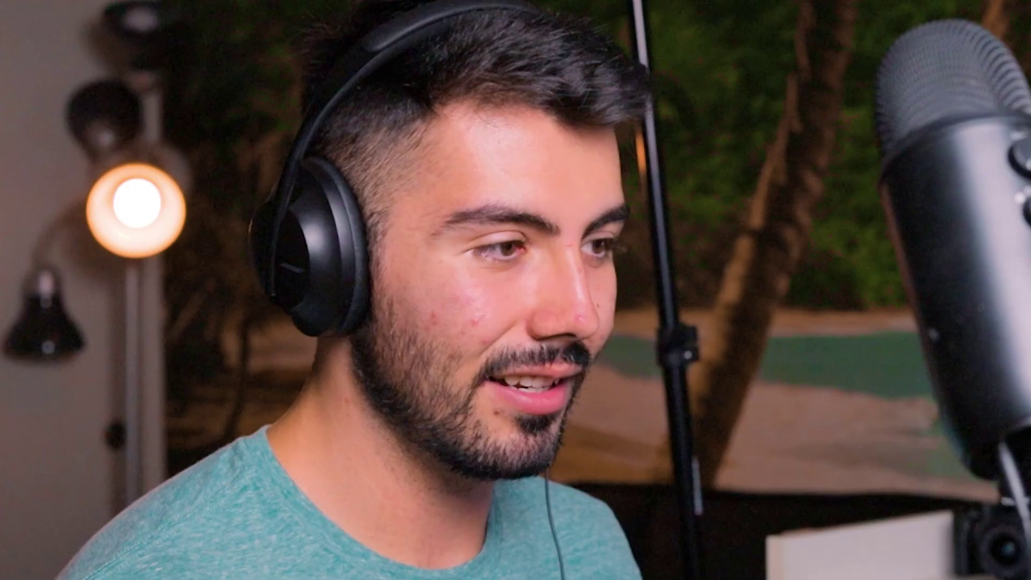